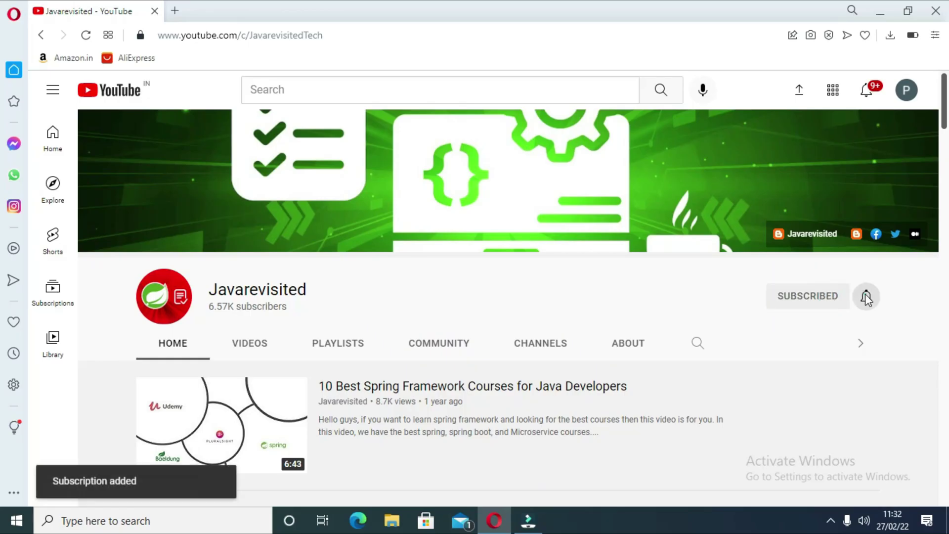
# Set the subscribed Javarevisited channel's bell notifications to All.
pyautogui.click(867, 299)
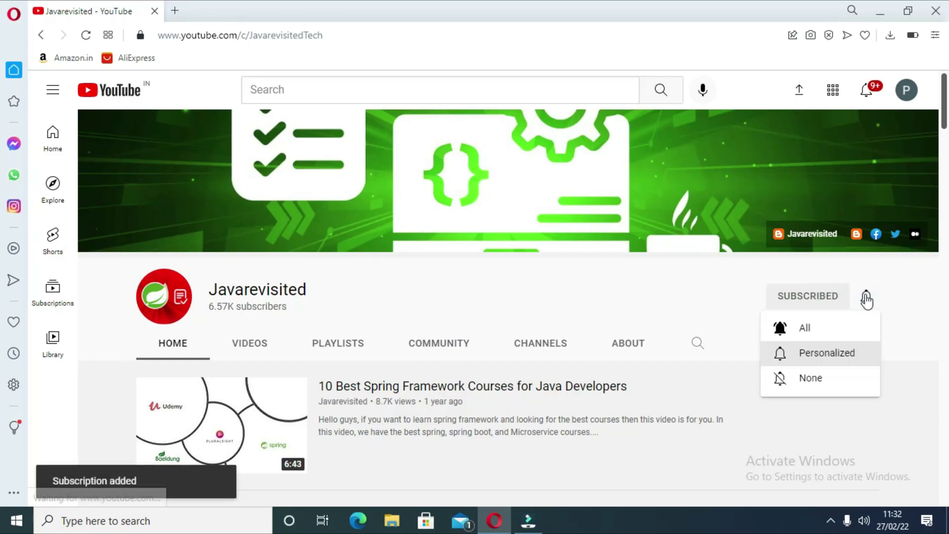
pyautogui.click(843, 328)
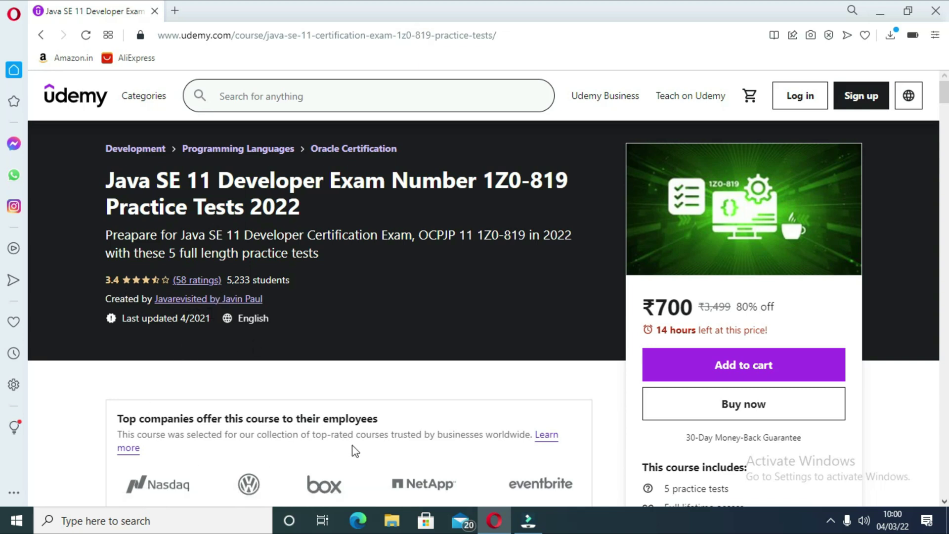
pyautogui.scroll(-1, 354, 450)
pyautogui.scroll(-1, 353, 449)
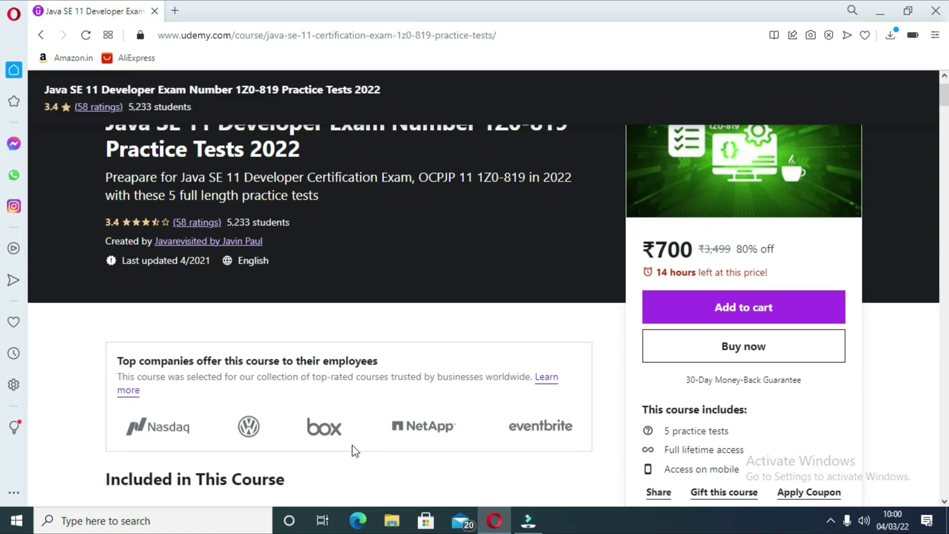
pyautogui.scroll(-1, 354, 450)
pyautogui.scroll(-1, 354, 449)
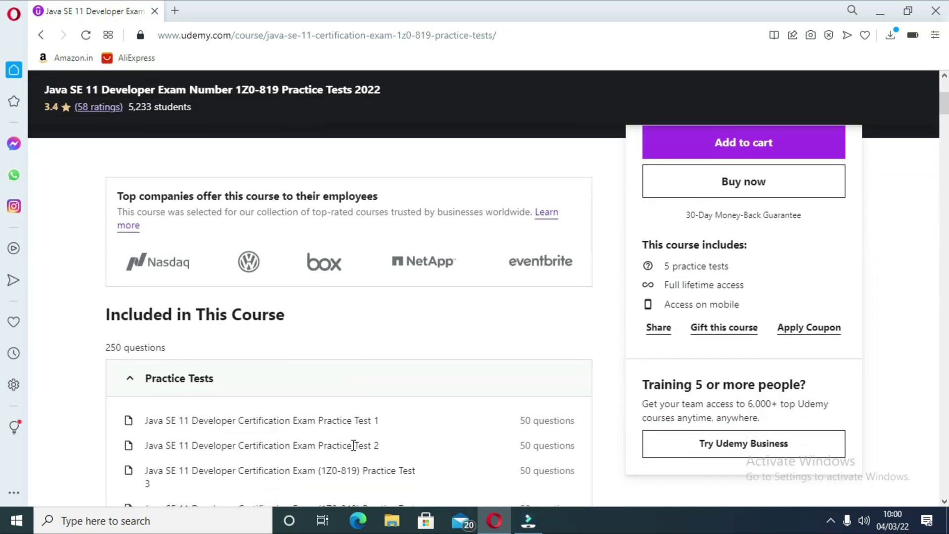
pyautogui.scroll(-1, 353, 444)
pyautogui.scroll(-1, 353, 448)
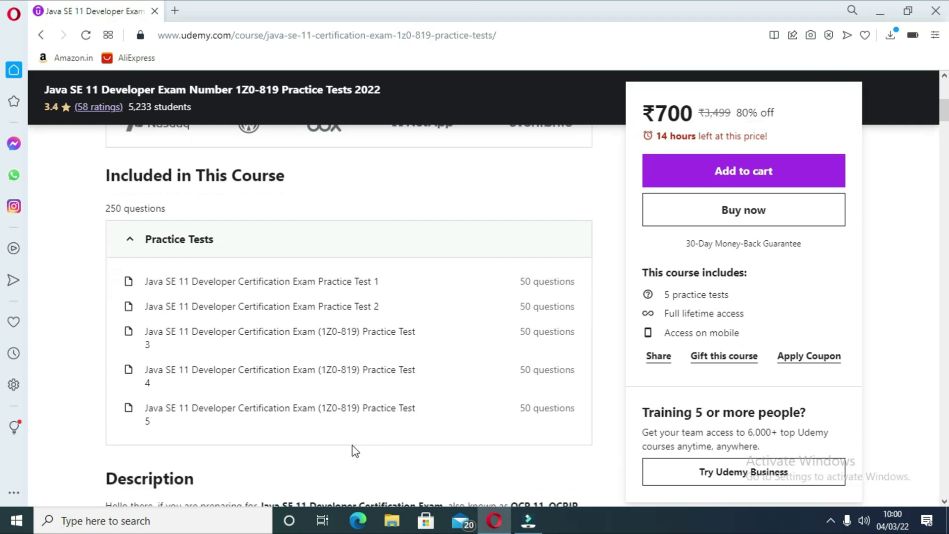
pyautogui.scroll(-1, 354, 450)
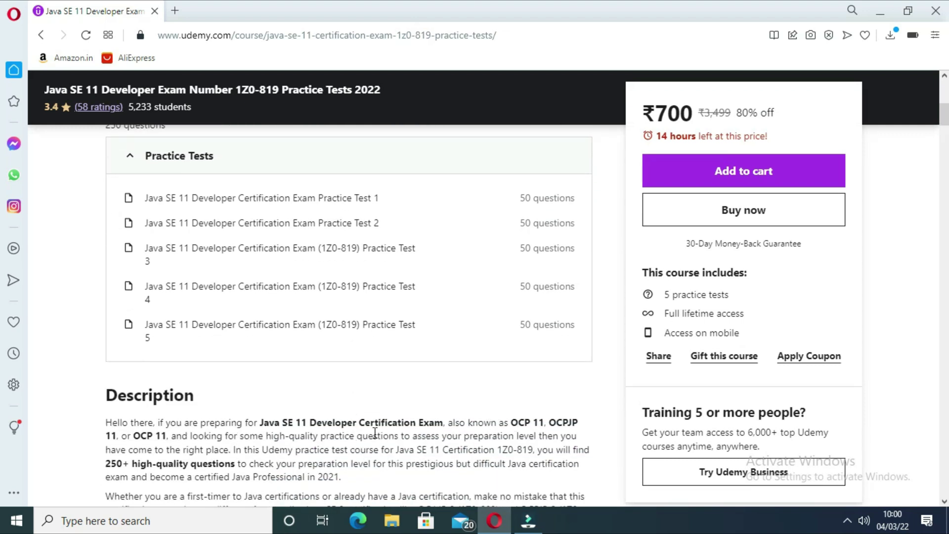
pyautogui.scroll(-1, 278, 472)
pyautogui.scroll(-1, 296, 452)
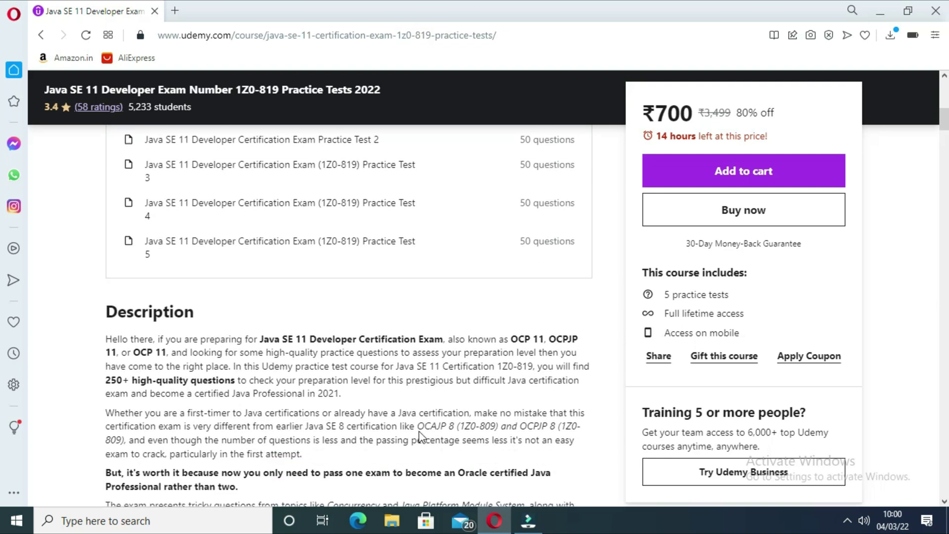
pyautogui.scroll(-1, 313, 430)
pyautogui.scroll(-1, 386, 445)
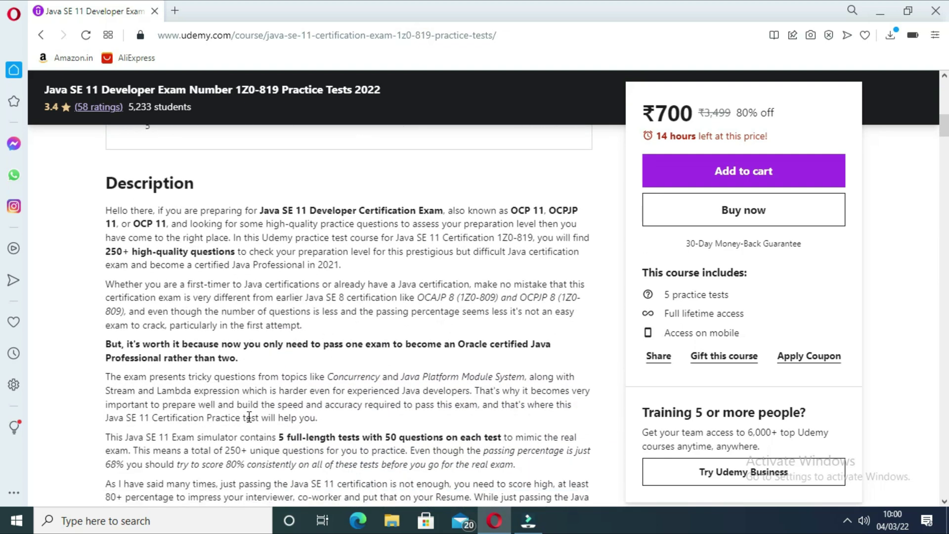
pyautogui.scroll(-1, 236, 417)
pyautogui.scroll(-1, 423, 404)
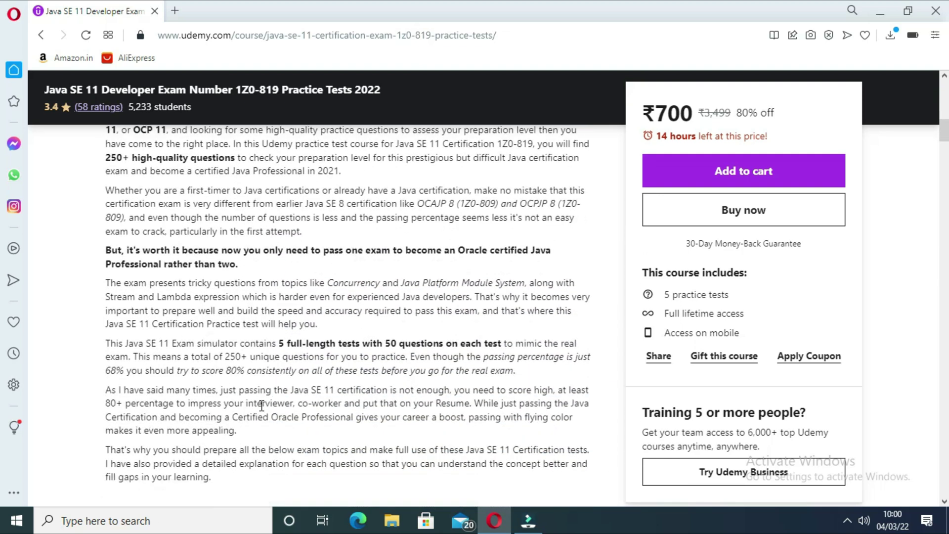
pyautogui.scroll(-1, 296, 406)
pyautogui.scroll(-1, 222, 408)
pyautogui.scroll(-1, 449, 402)
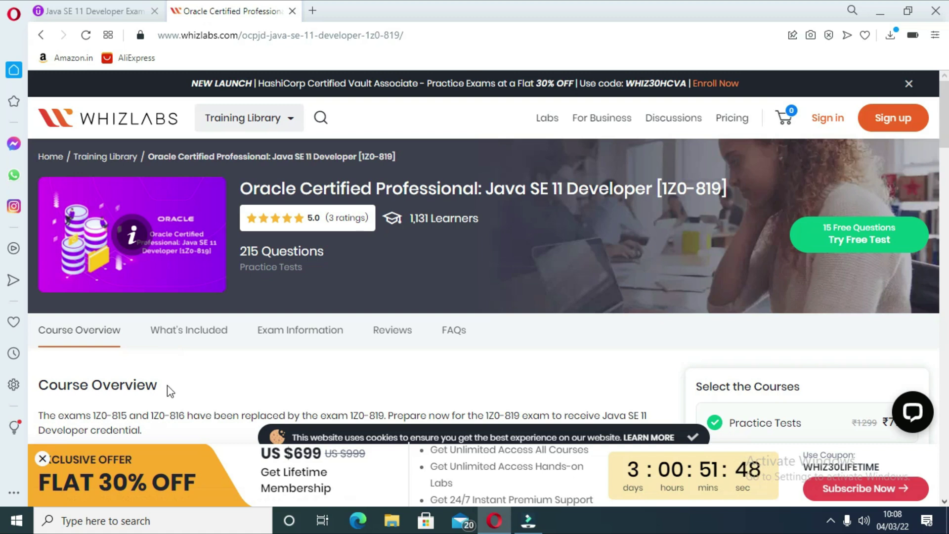
pyautogui.scroll(-1, 167, 392)
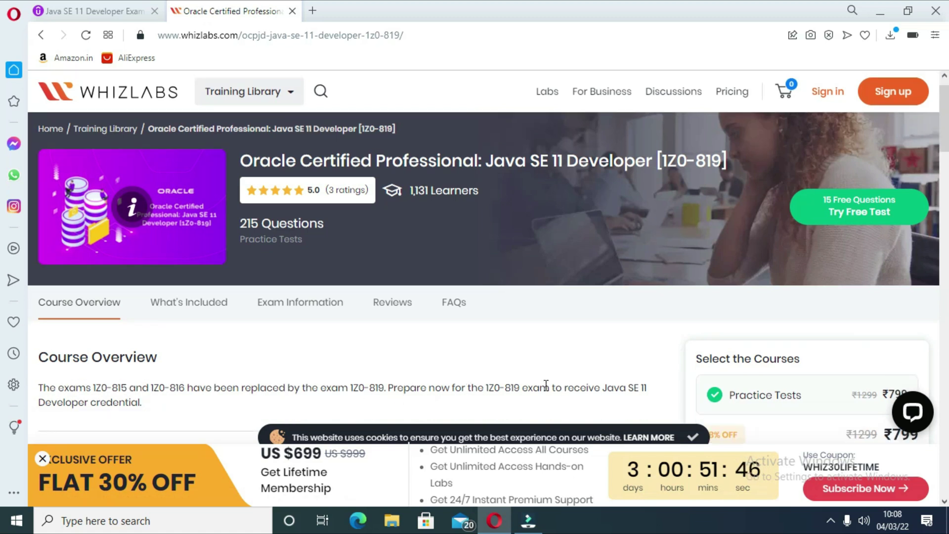
pyautogui.scroll(-2, 112, 416)
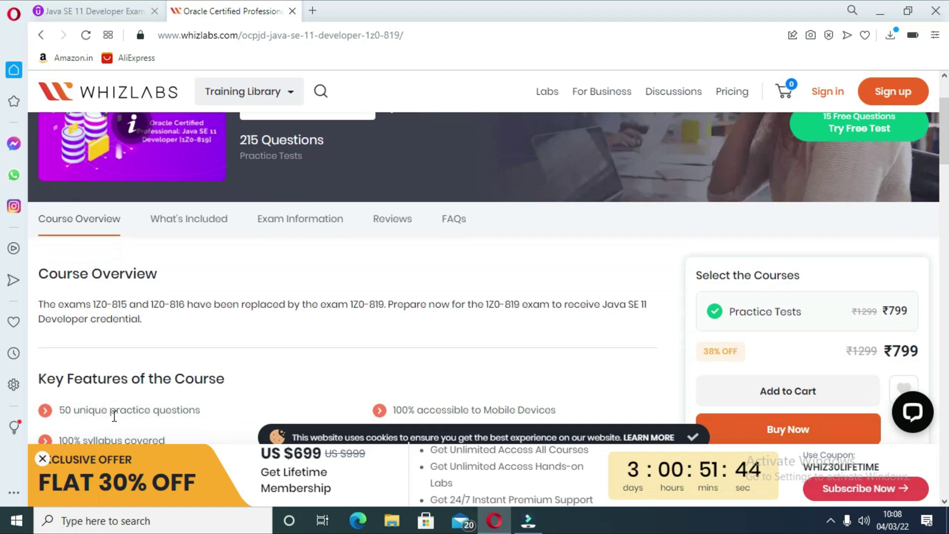
pyautogui.scroll(-2, 165, 395)
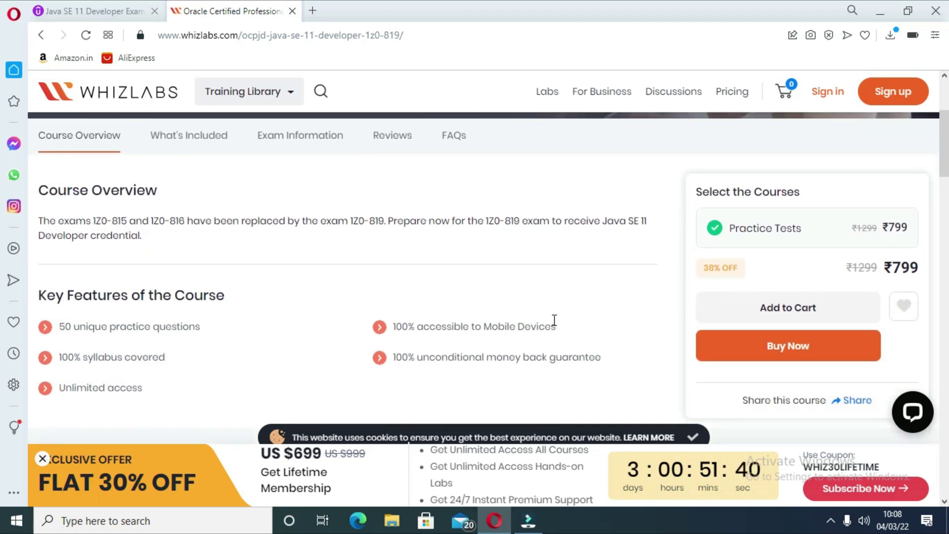
pyautogui.scroll(-1, 489, 362)
pyautogui.scroll(-1, 471, 367)
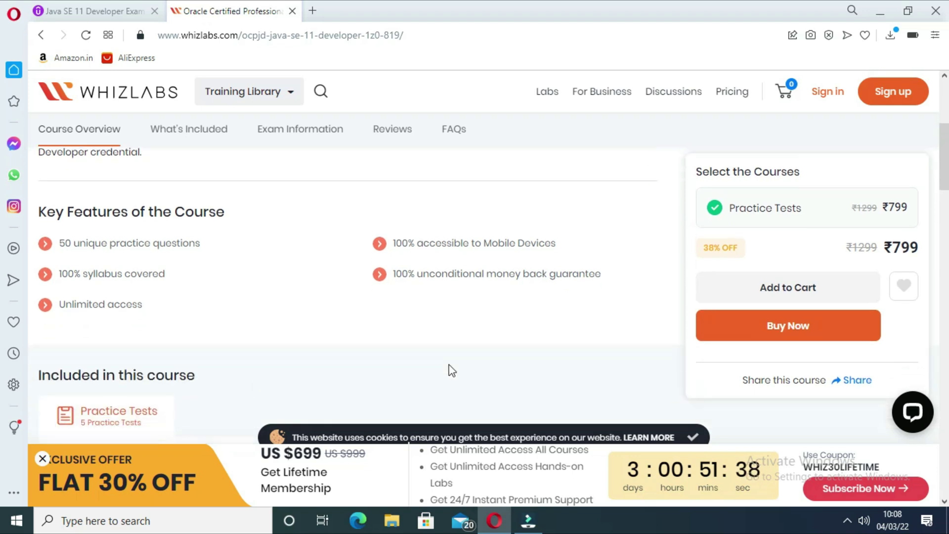
pyautogui.scroll(-1, 138, 393)
pyautogui.scroll(-1, 148, 393)
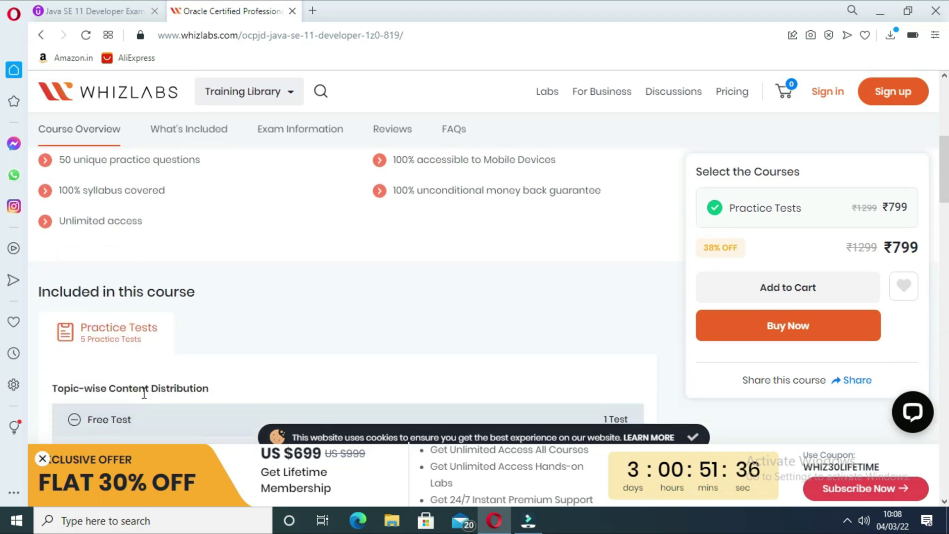
pyautogui.scroll(-1, 152, 392)
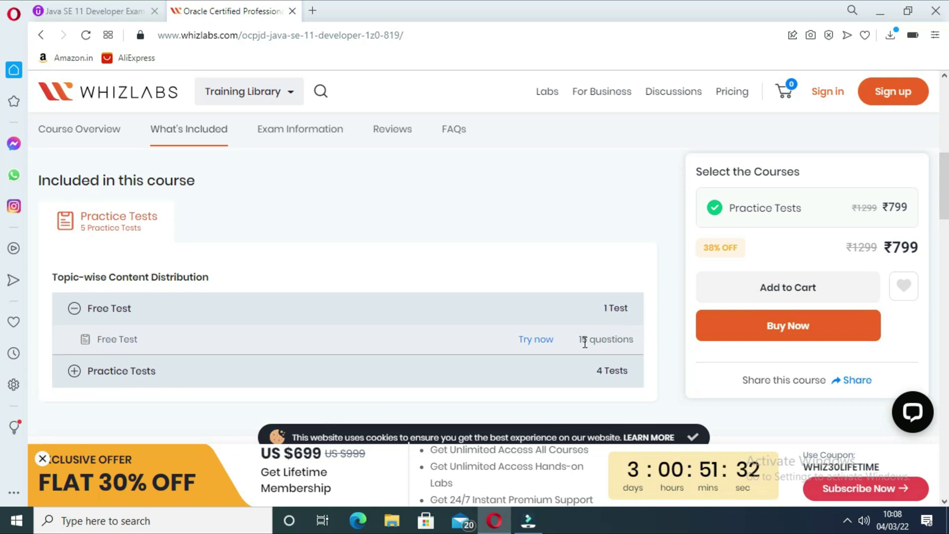
pyautogui.scroll(-2, 619, 383)
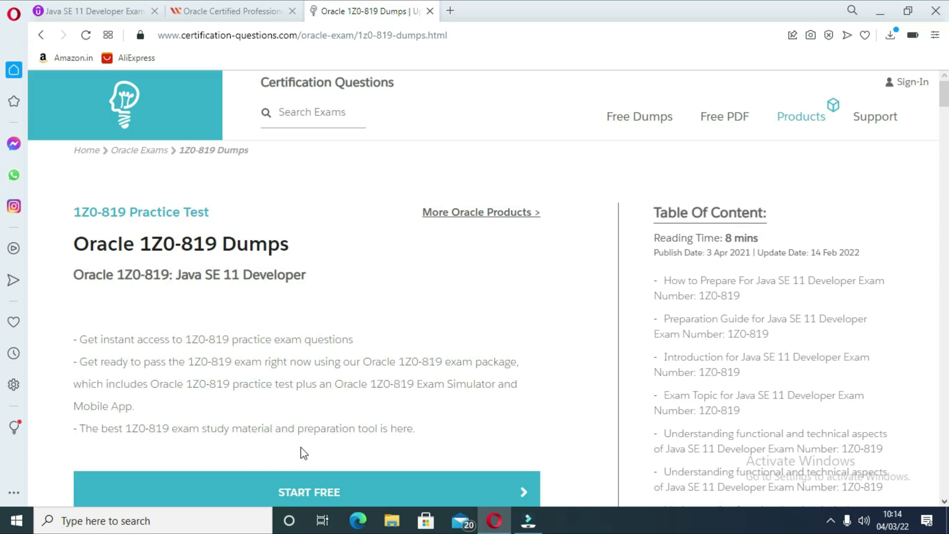
pyautogui.scroll(-1, 301, 453)
pyautogui.scroll(-1, 300, 452)
pyautogui.scroll(-1, 300, 453)
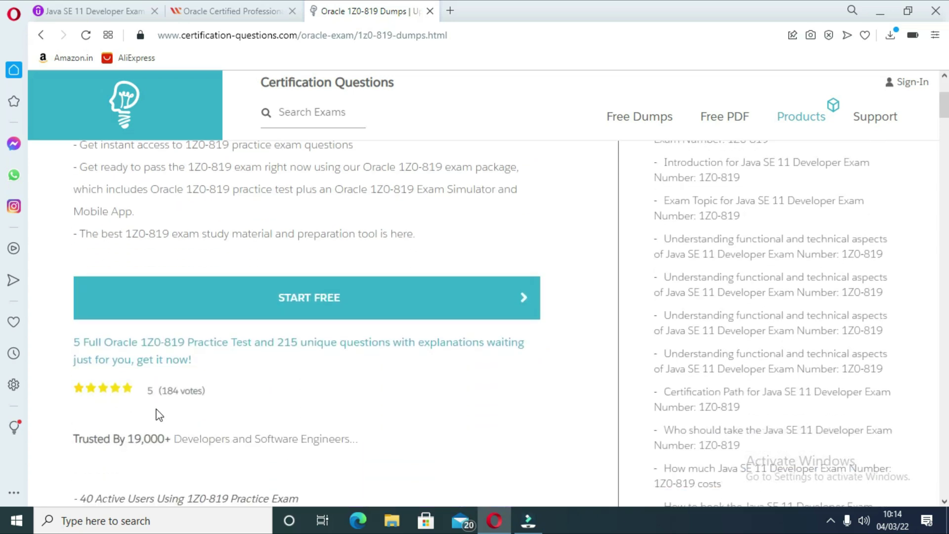
pyautogui.scroll(-1, 217, 477)
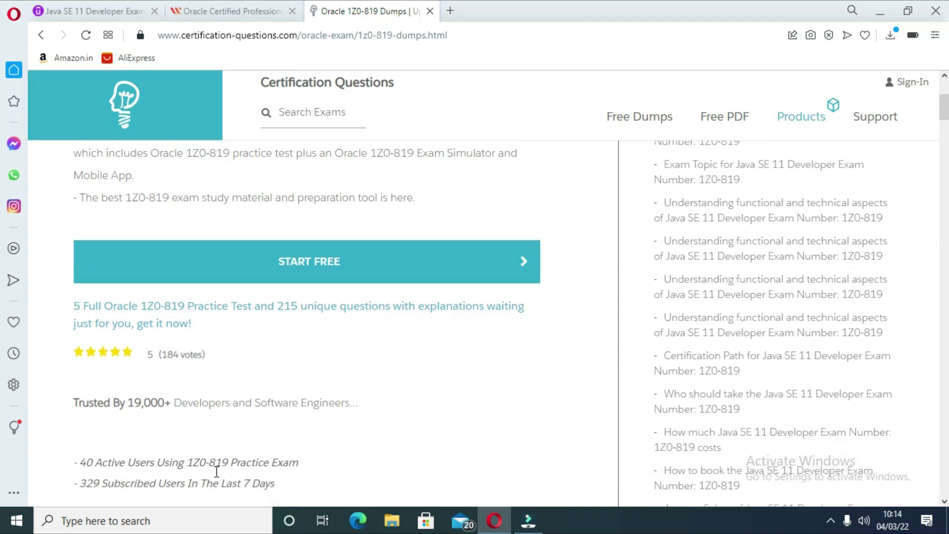
pyautogui.scroll(-1, 218, 477)
pyautogui.scroll(-1, 217, 477)
pyautogui.scroll(-1, 218, 477)
pyautogui.scroll(-2, 217, 477)
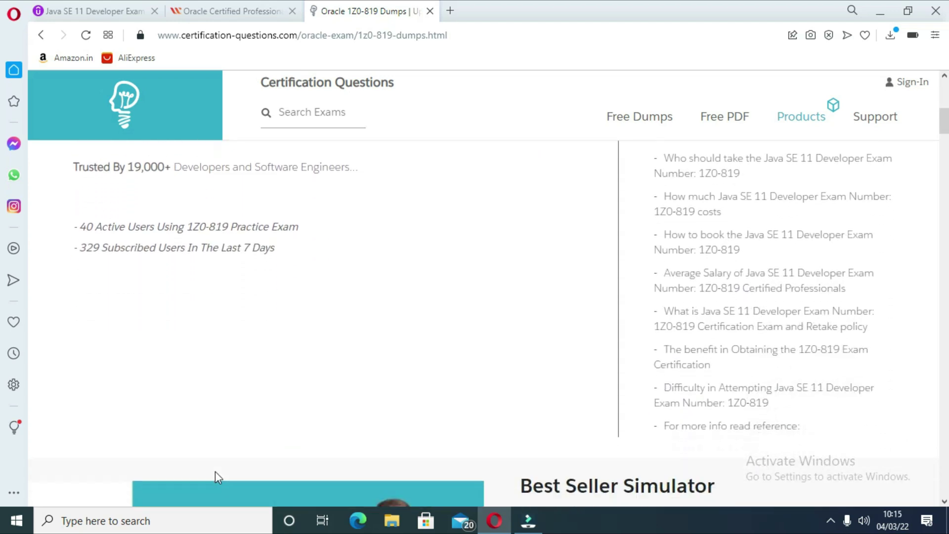
pyautogui.scroll(-1, 217, 477)
pyautogui.scroll(-1, 217, 477)
pyautogui.scroll(-1, 217, 477)
pyautogui.scroll(-1, 216, 475)
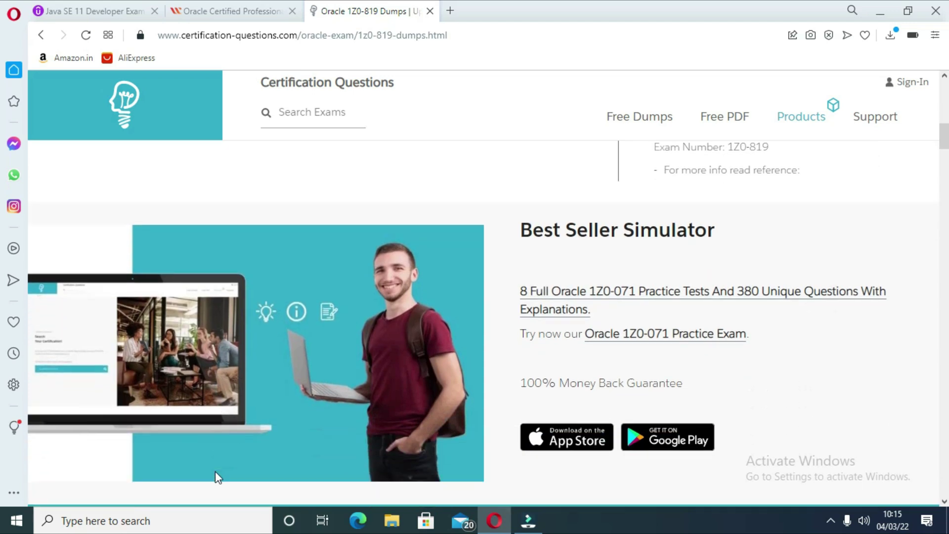
pyautogui.scroll(-1, 215, 474)
pyautogui.scroll(-1, 215, 475)
pyautogui.scroll(-1, 215, 474)
pyautogui.scroll(-1, 215, 471)
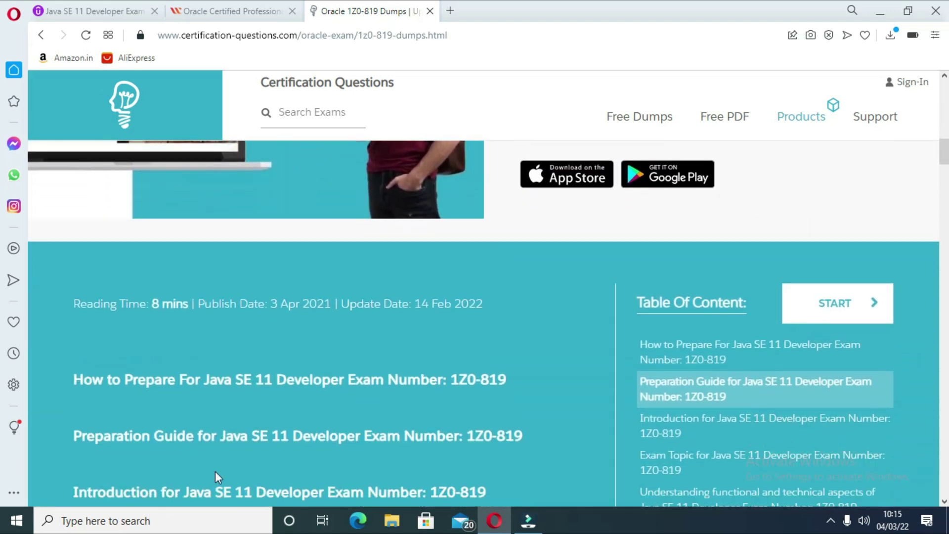
pyautogui.scroll(-1, 215, 471)
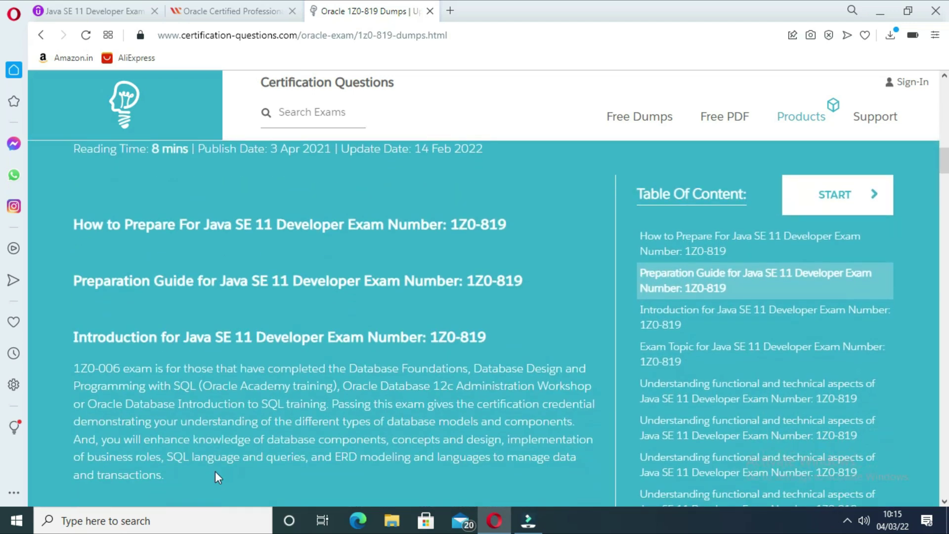
pyautogui.scroll(-2, 216, 472)
pyautogui.scroll(-2, 215, 471)
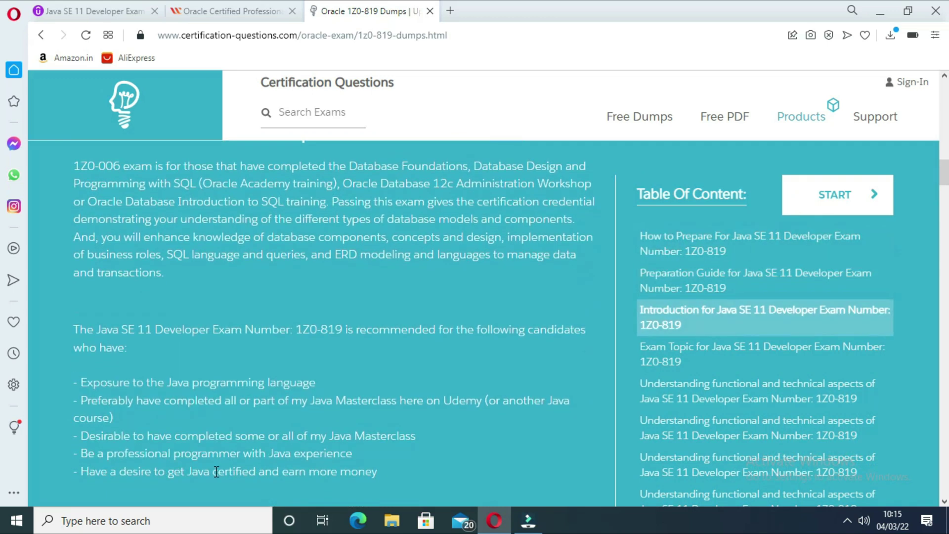
pyautogui.scroll(-2, 215, 472)
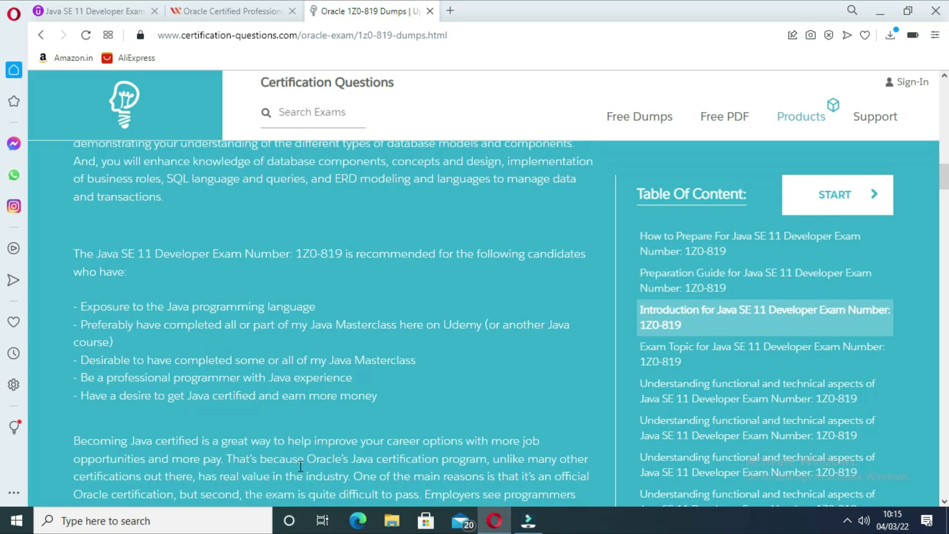
pyautogui.scroll(-1, 197, 460)
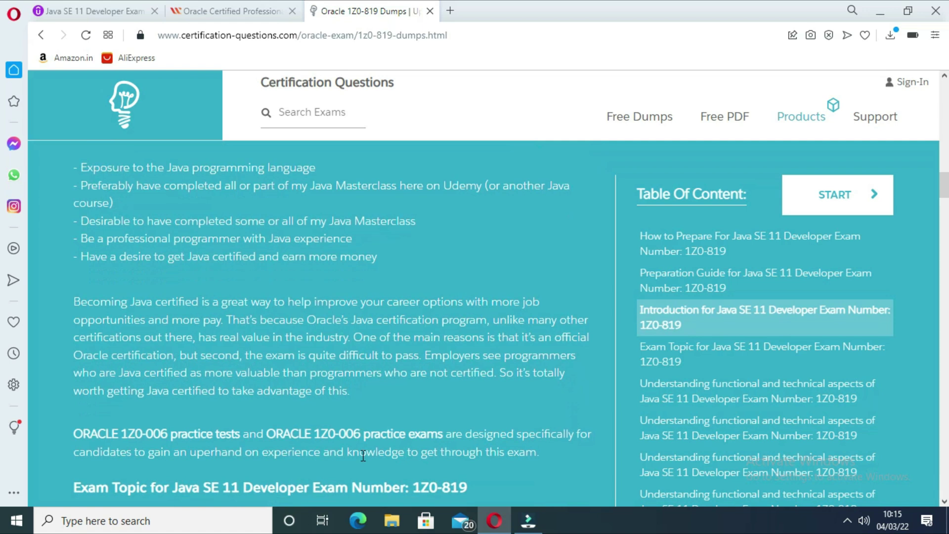
pyautogui.scroll(-2, 483, 448)
pyautogui.scroll(-1, 311, 434)
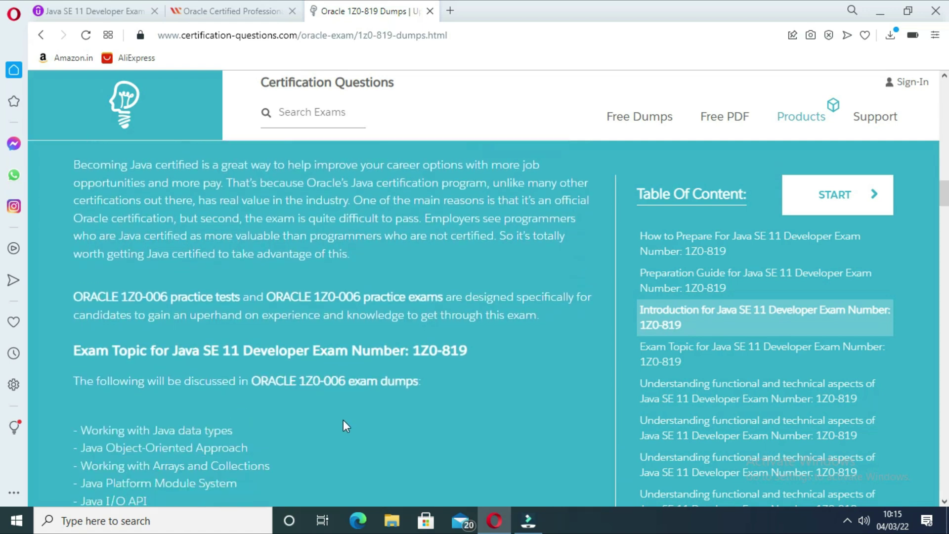
pyautogui.scroll(-1, 185, 434)
pyautogui.scroll(-1, 173, 433)
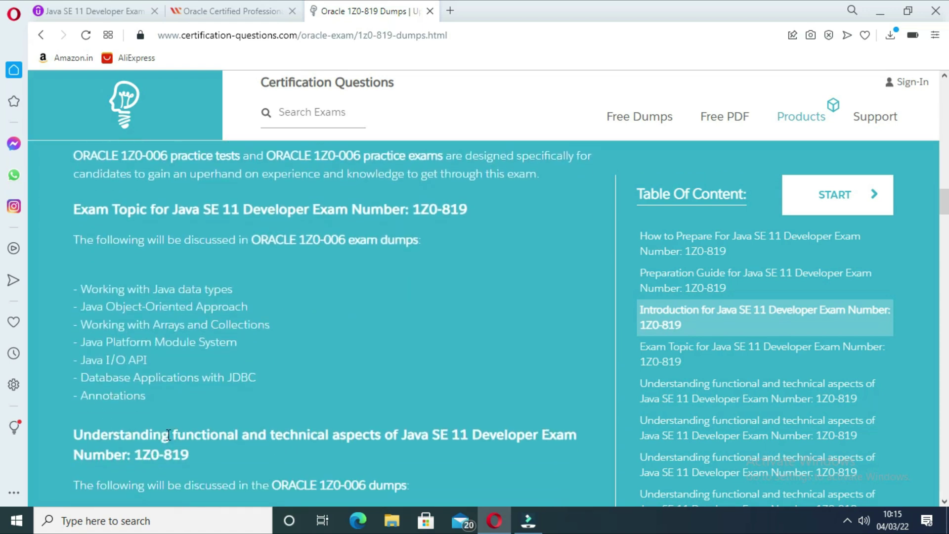
pyautogui.scroll(-1, 246, 444)
pyautogui.scroll(-1, 246, 443)
pyautogui.scroll(-1, 392, 435)
pyautogui.scroll(-1, 185, 450)
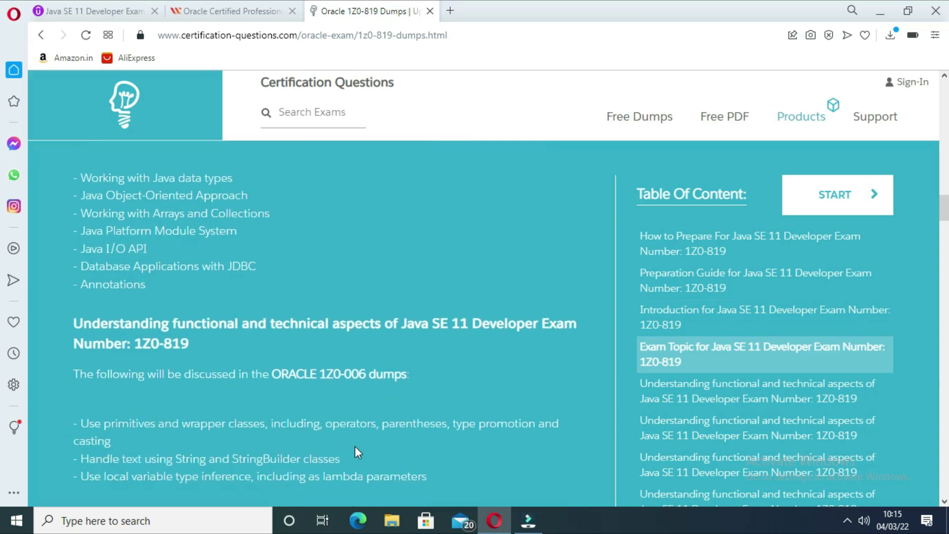
pyautogui.scroll(-1, 356, 450)
pyautogui.scroll(-2, 171, 453)
pyautogui.scroll(-2, 172, 452)
pyautogui.scroll(-1, 171, 450)
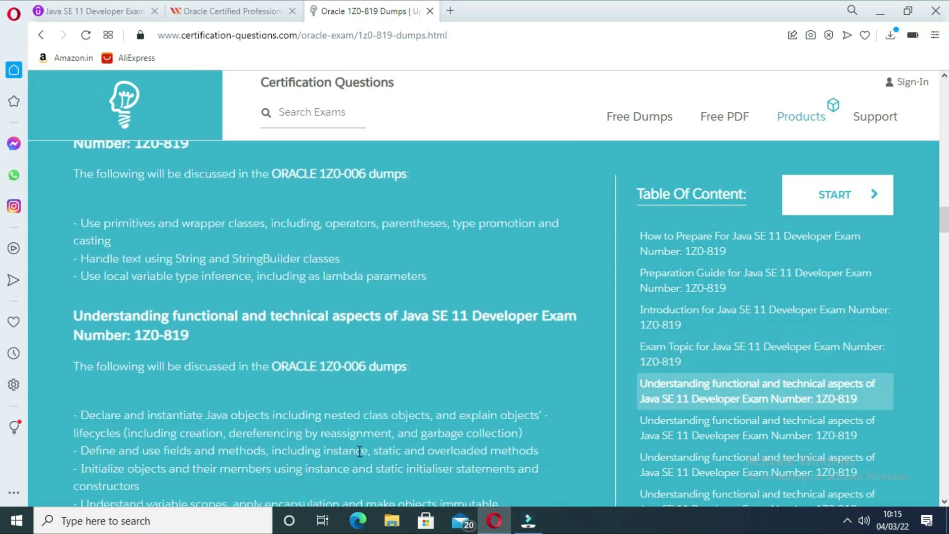
pyautogui.scroll(-1, 171, 448)
pyautogui.scroll(-1, 171, 452)
pyautogui.scroll(-1, 237, 436)
pyautogui.scroll(-1, 258, 440)
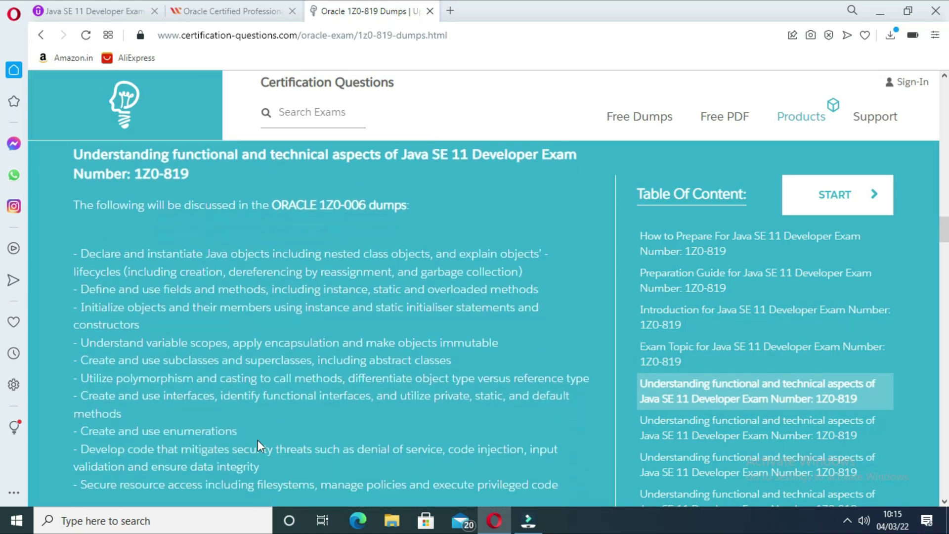
pyautogui.scroll(-1, 344, 445)
pyautogui.scroll(-1, 344, 445)
pyautogui.scroll(-1, 302, 451)
pyautogui.scroll(-1, 186, 455)
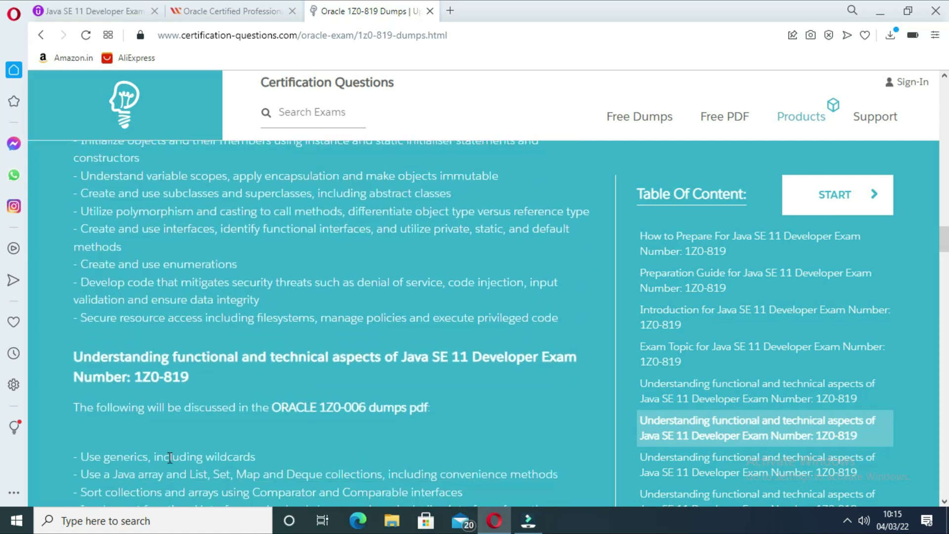
pyautogui.scroll(-1, 194, 461)
pyautogui.scroll(-1, 194, 463)
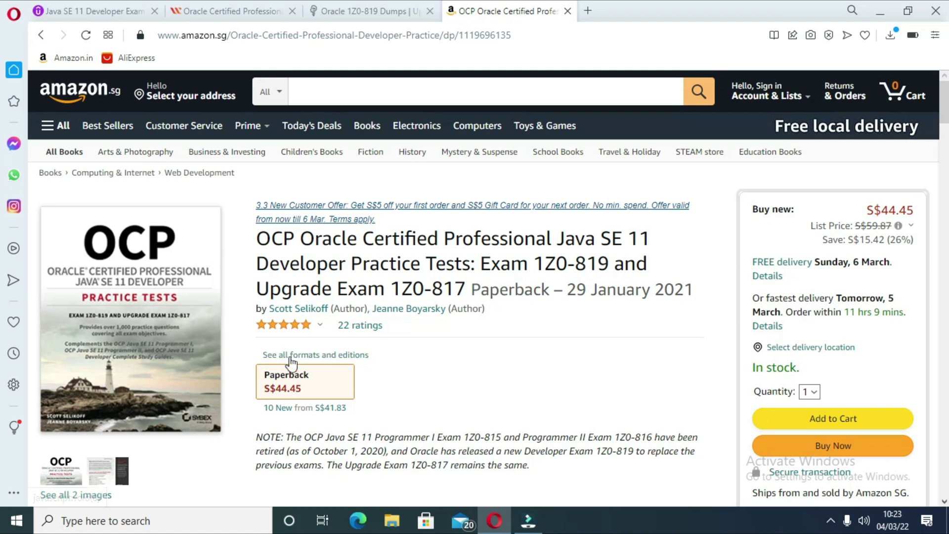
pyautogui.scroll(-1, 289, 397)
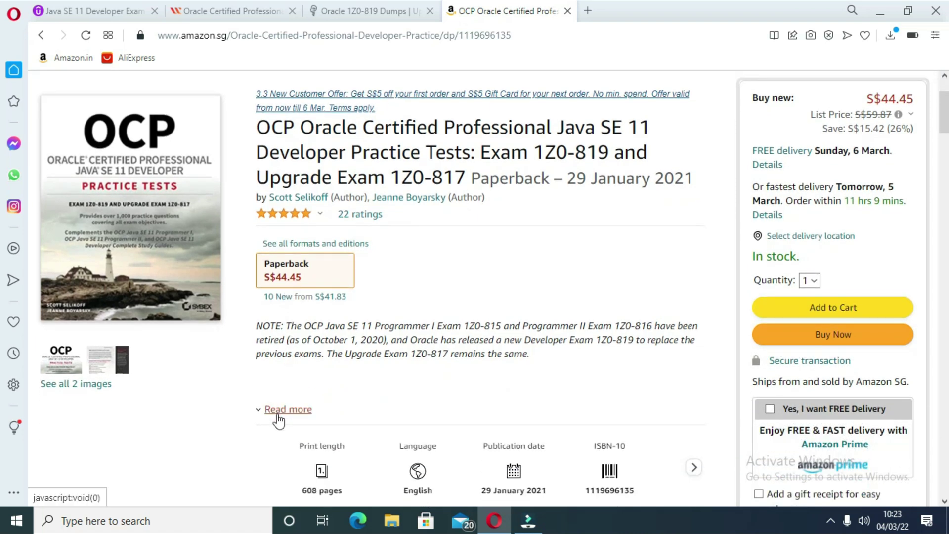
# Expand the full Amazon description of the OCP Java SE 11 practice tests book.
pyautogui.click(277, 412)
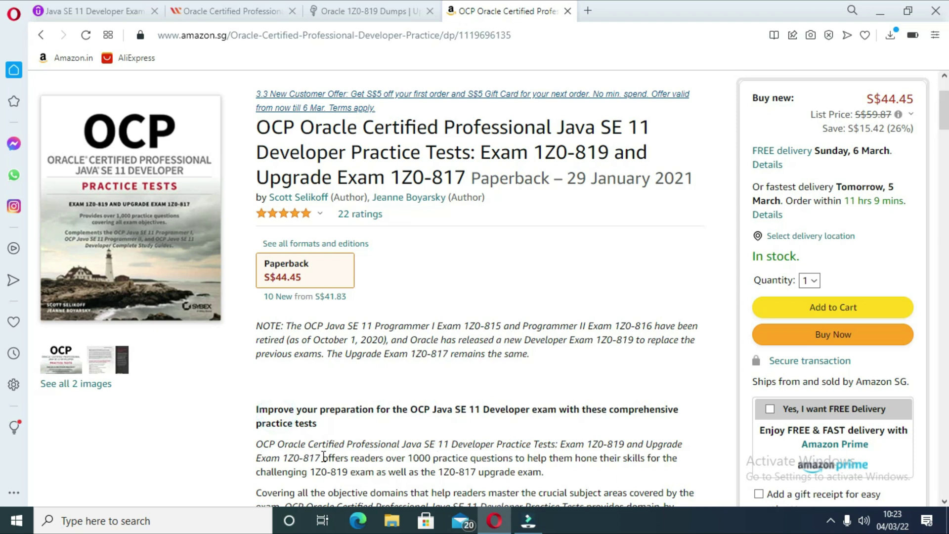
pyautogui.scroll(-1, 428, 445)
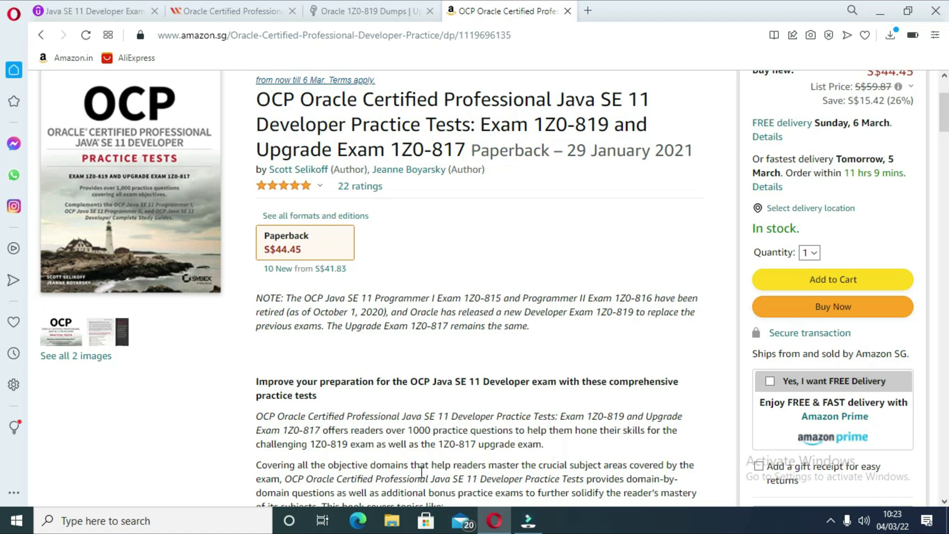
pyautogui.scroll(-1, 421, 473)
pyautogui.scroll(-1, 401, 459)
pyautogui.scroll(-1, 393, 448)
pyautogui.scroll(-1, 384, 439)
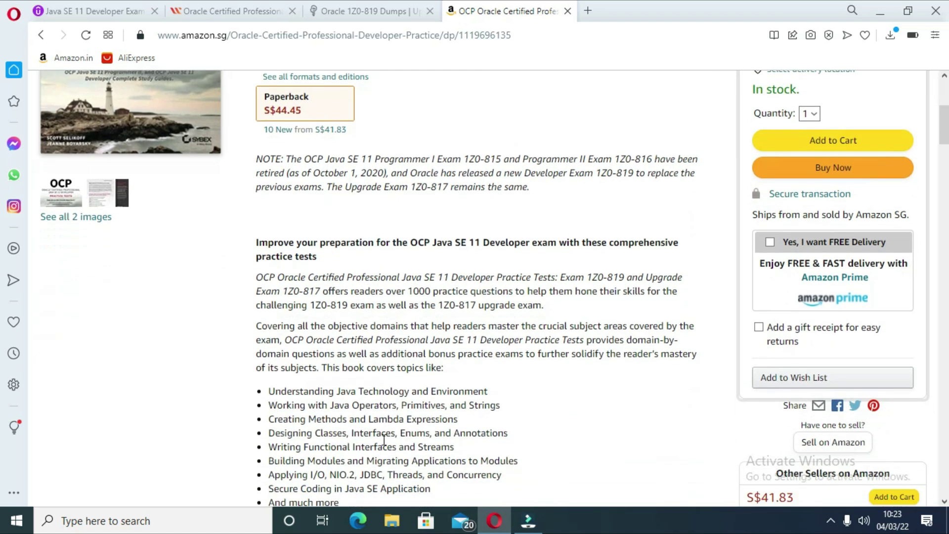
pyautogui.scroll(-1, 384, 440)
pyautogui.scroll(-1, 401, 449)
pyautogui.scroll(-1, 396, 449)
pyautogui.scroll(-1, 393, 448)
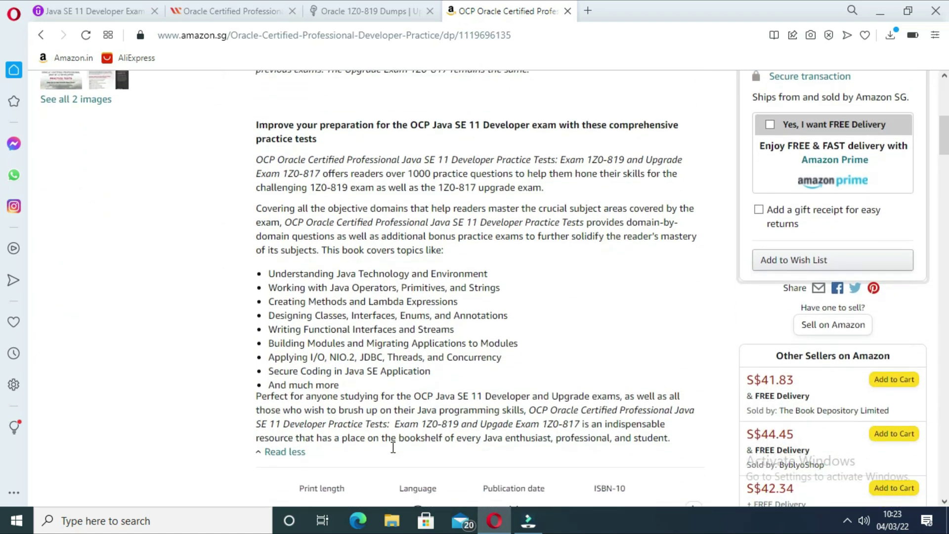
pyautogui.scroll(-2, 393, 449)
pyautogui.scroll(-1, 523, 409)
pyautogui.scroll(-1, 349, 440)
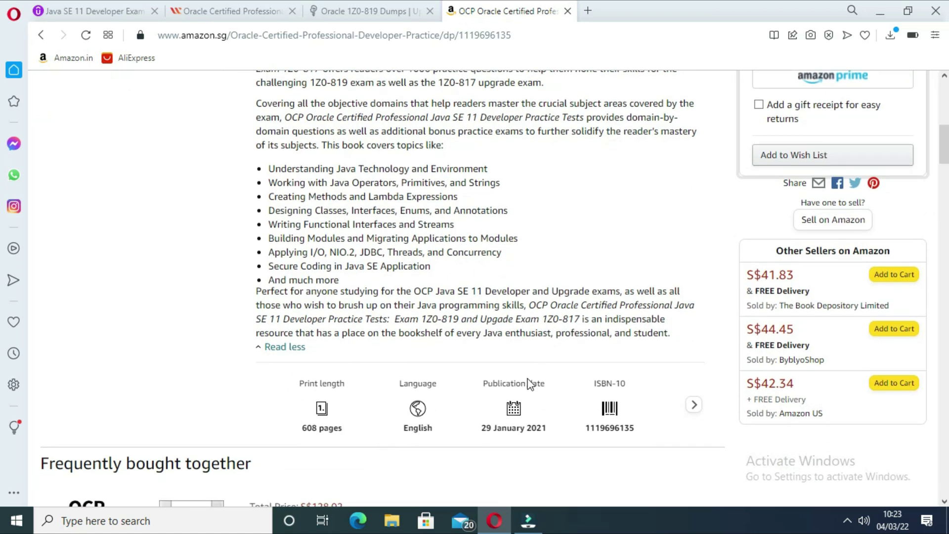
pyautogui.scroll(-2, 609, 409)
pyautogui.scroll(-2, 178, 385)
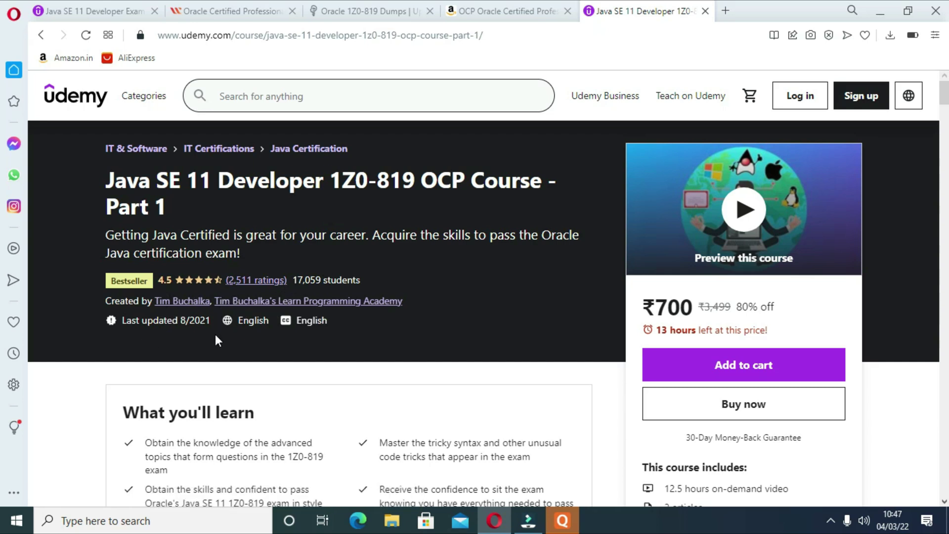
pyautogui.scroll(-1, 191, 440)
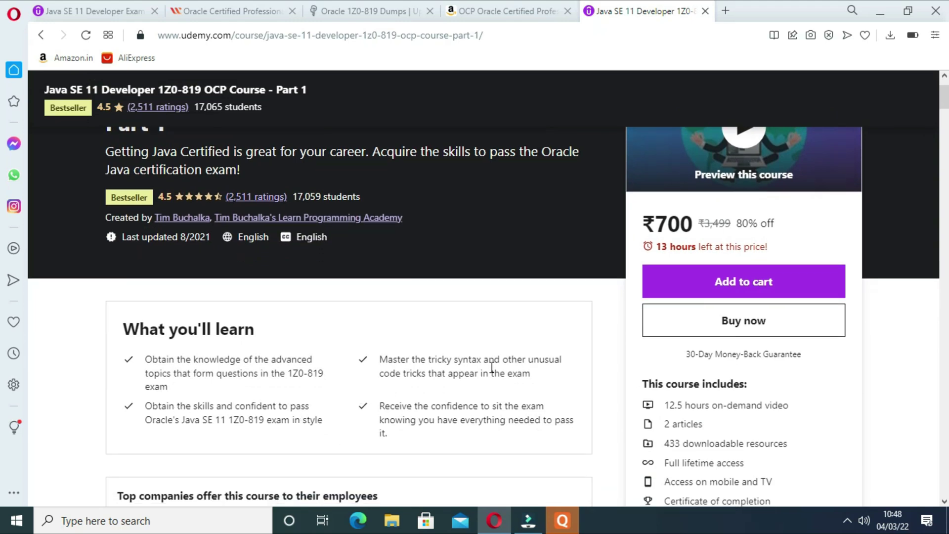
pyautogui.scroll(-1, 386, 440)
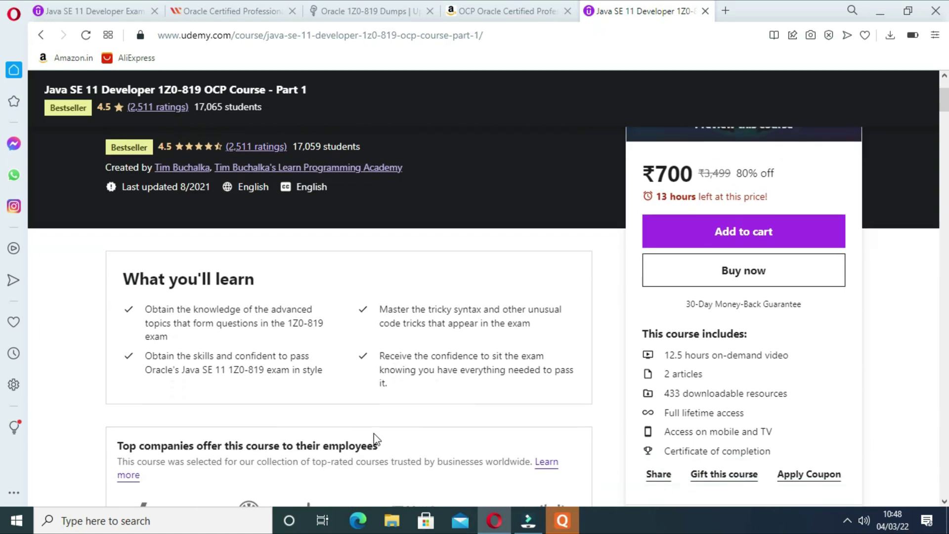
pyautogui.scroll(-1, 237, 438)
pyautogui.scroll(-1, 266, 430)
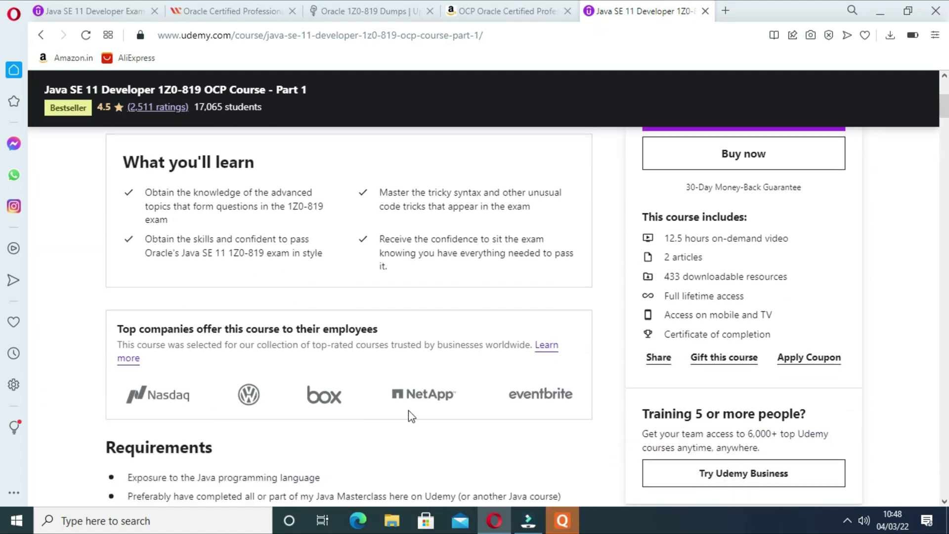
pyautogui.scroll(-1, 199, 438)
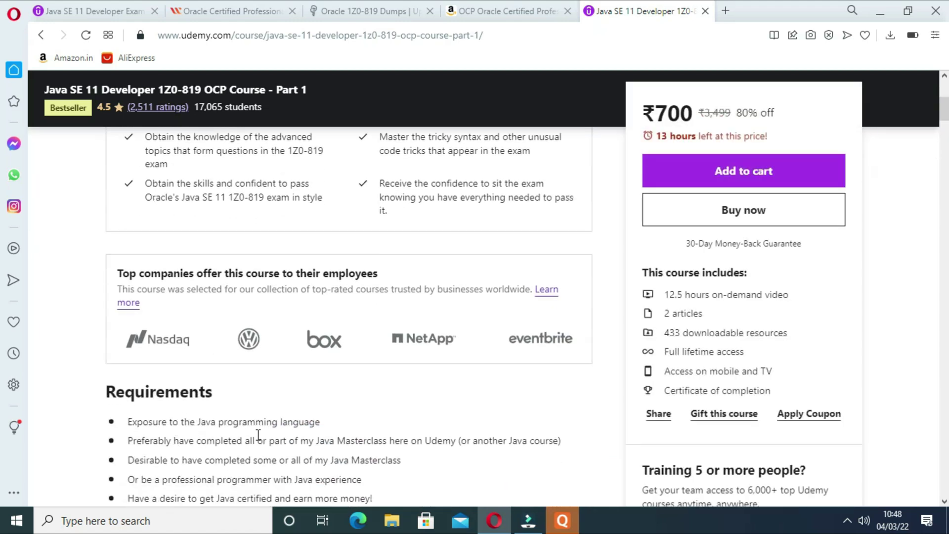
pyautogui.scroll(-1, 195, 441)
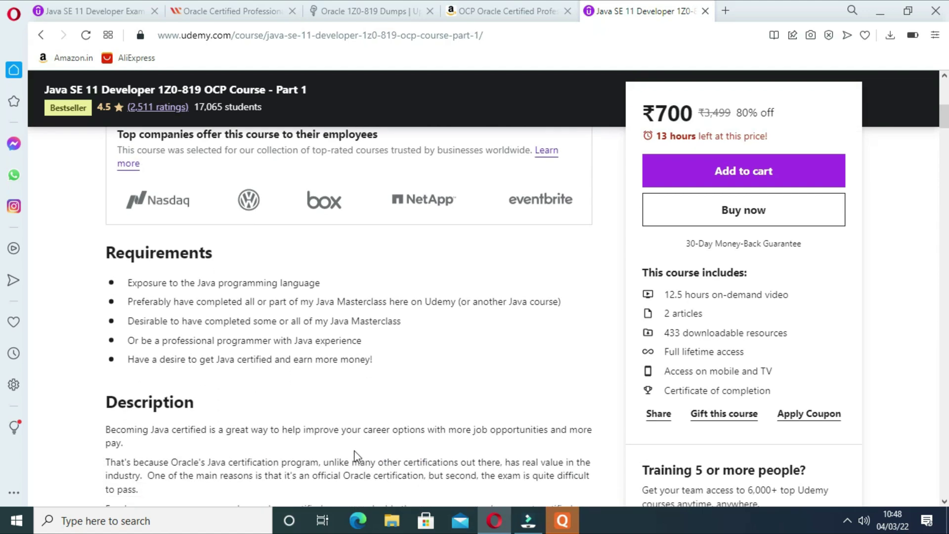
pyautogui.scroll(-1, 356, 455)
pyautogui.scroll(-1, 509, 434)
pyautogui.scroll(-1, 478, 420)
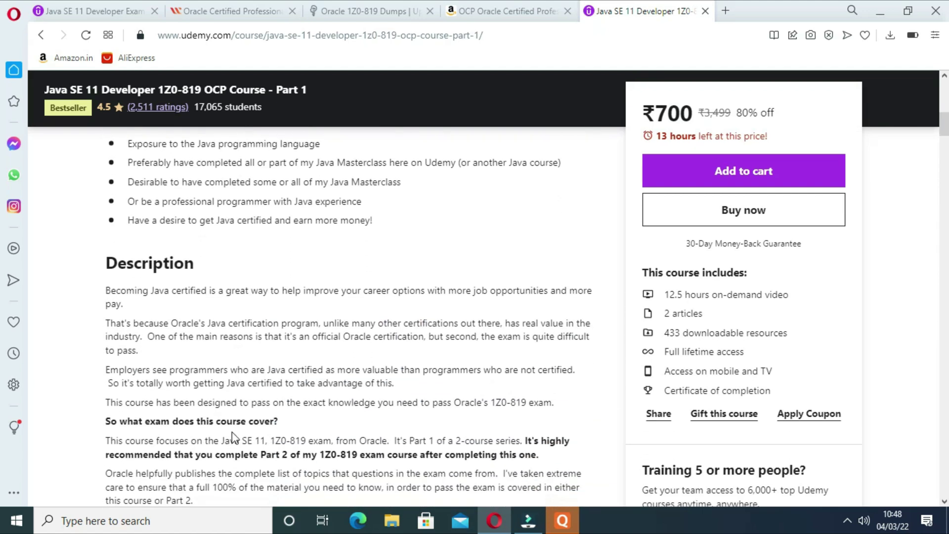